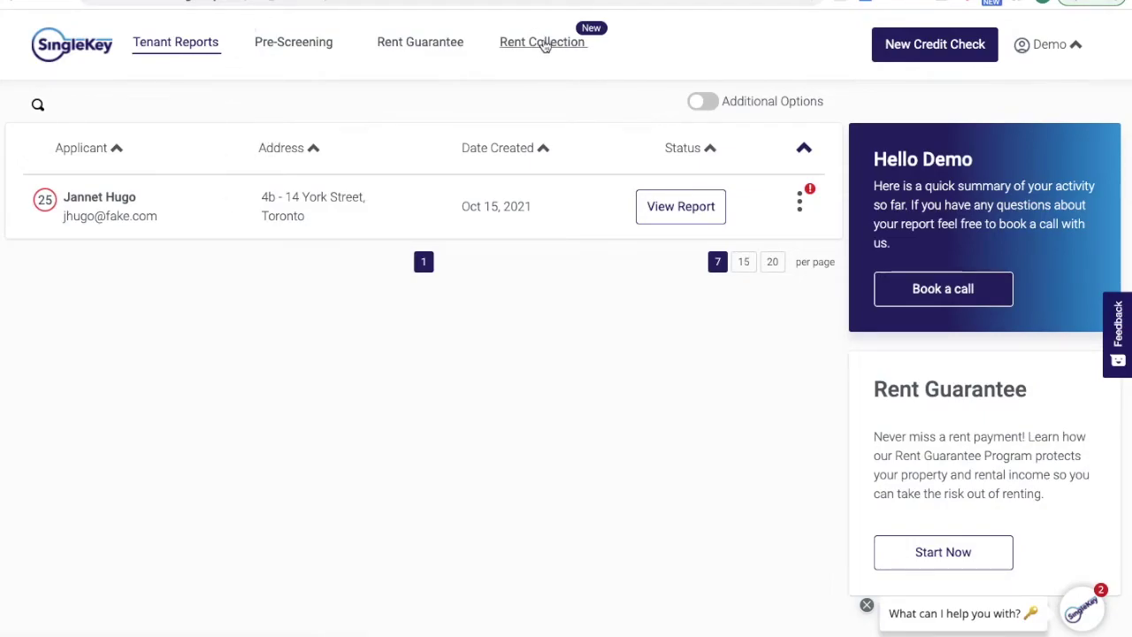
# - Go to Rent Collection and launch the automatic rent collection setup wizard
pyautogui.click(546, 46)
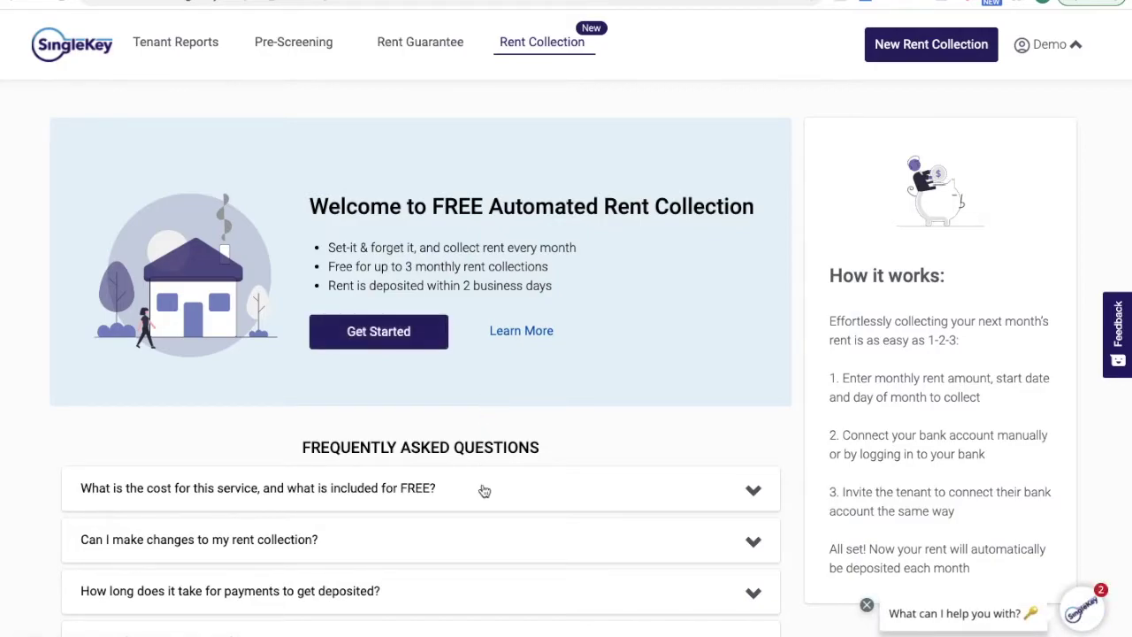
pyautogui.scroll(-1, 486, 499)
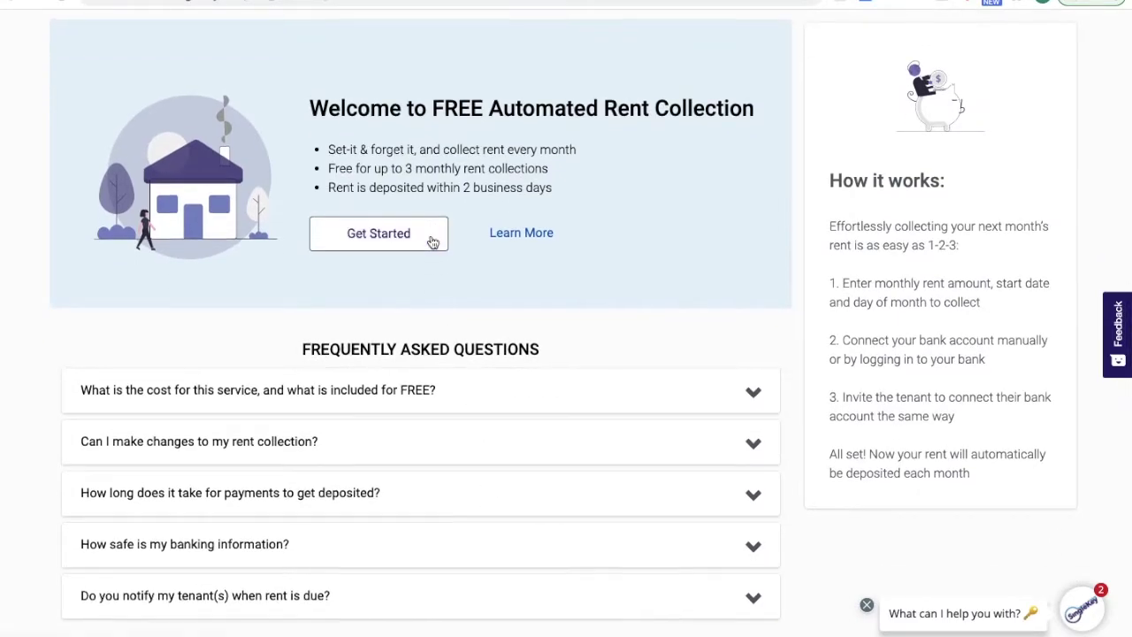
pyautogui.click(430, 241)
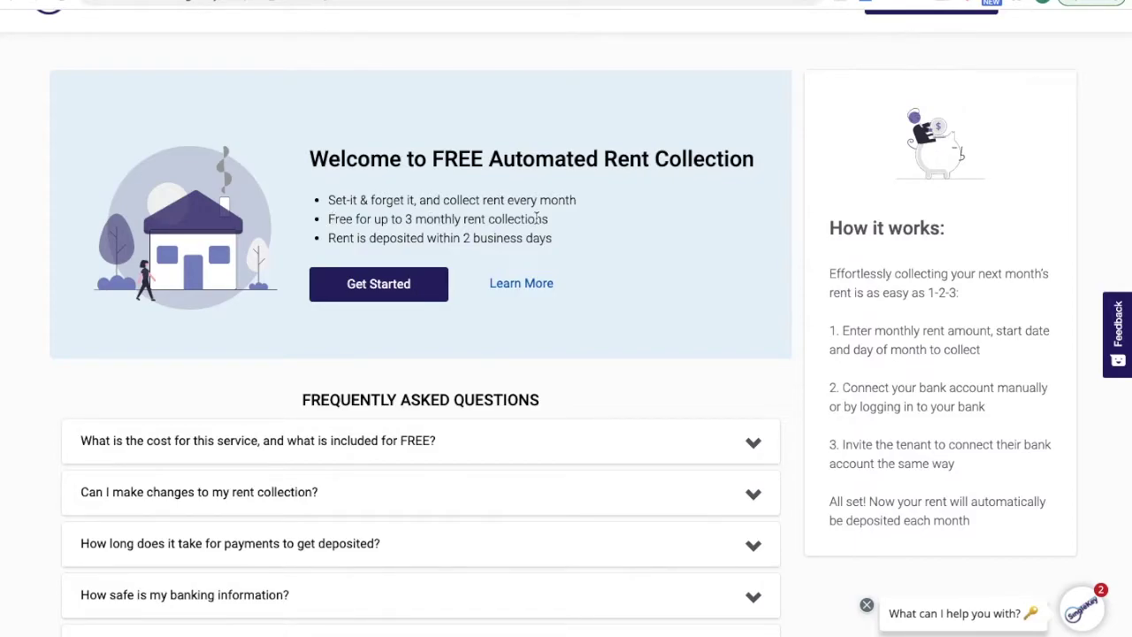
pyautogui.click(371, 293)
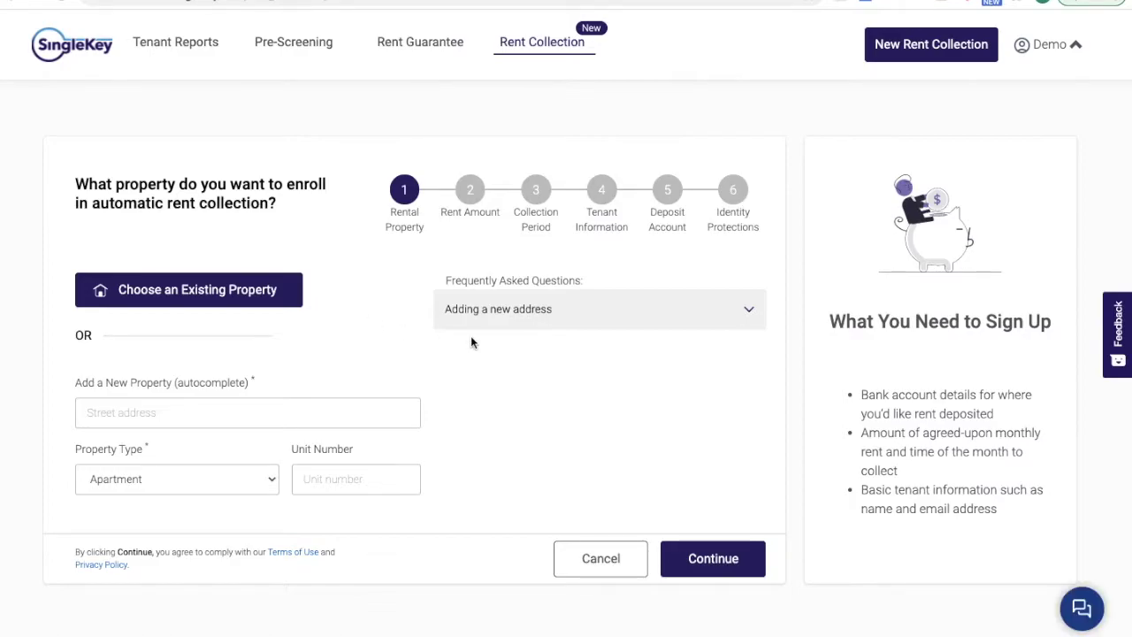
# - Enroll the saved property at 2000 monthly rent, keeping the November 1, 2021 start
pyautogui.click(207, 302)
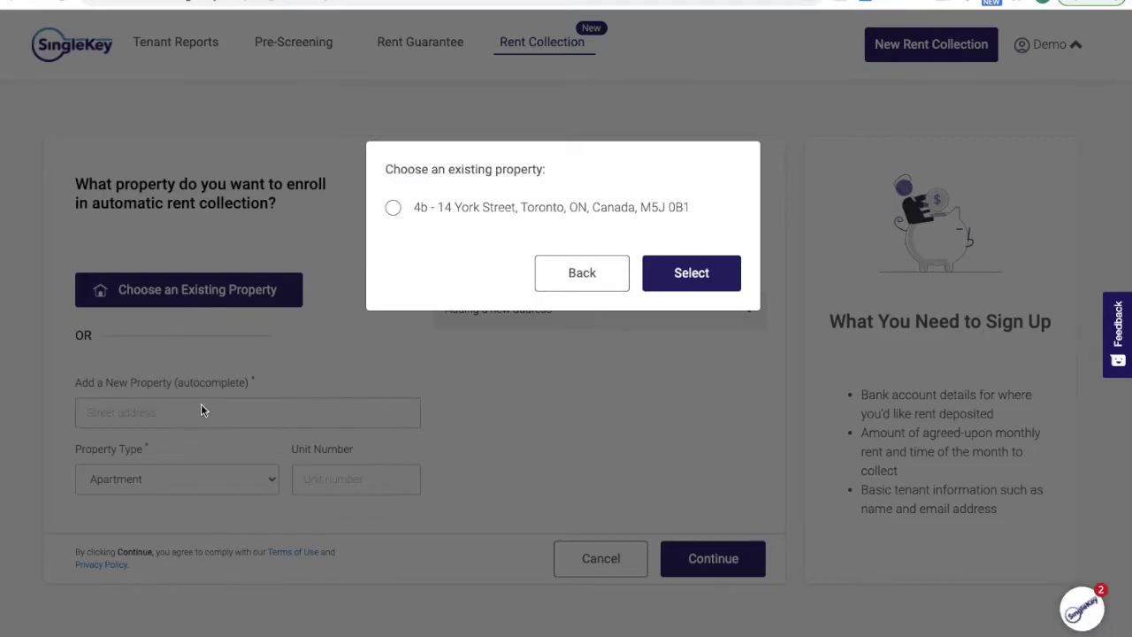
pyautogui.click(393, 207)
pyautogui.click(703, 280)
pyautogui.write('2000')
pyautogui.click(712, 532)
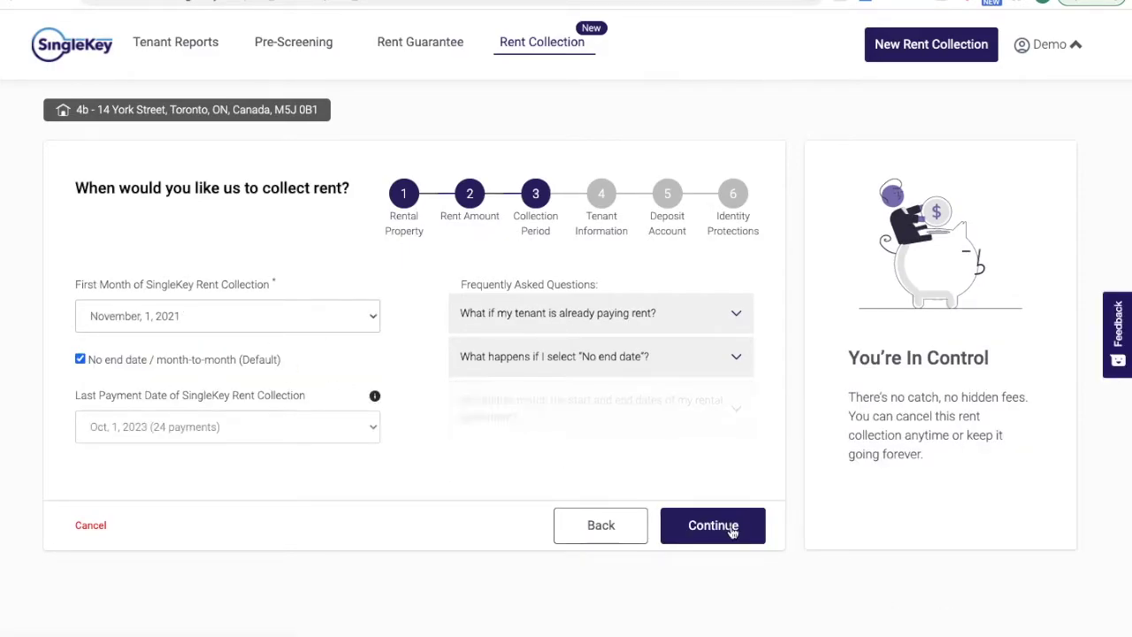
pyautogui.click(734, 531)
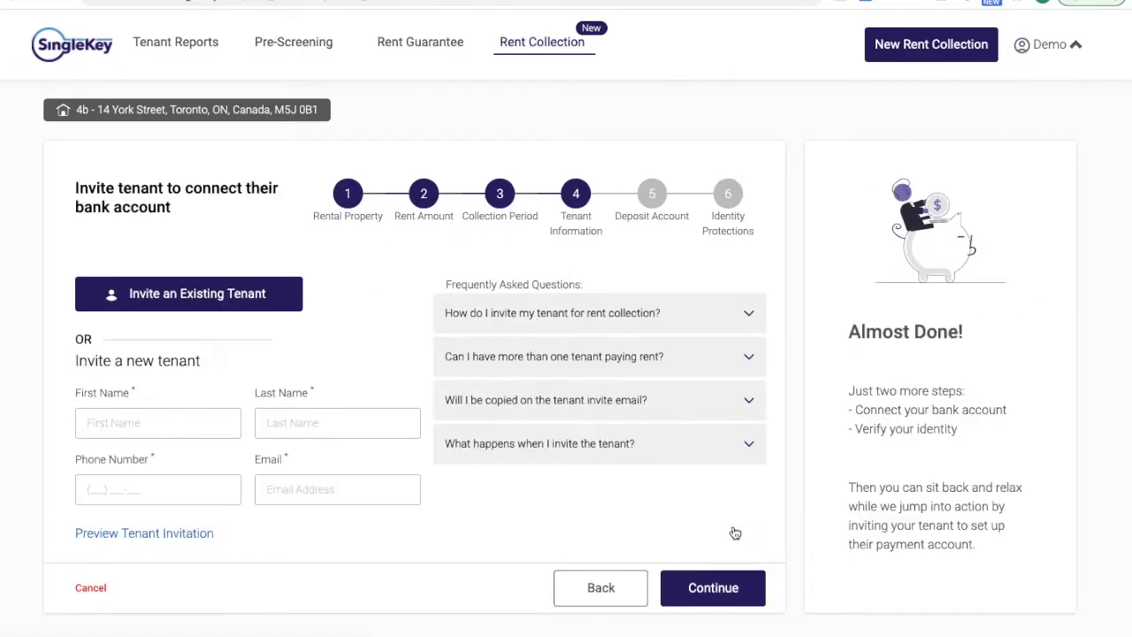
# - Attach the tenant already on file to this rent collection
pyautogui.click(230, 294)
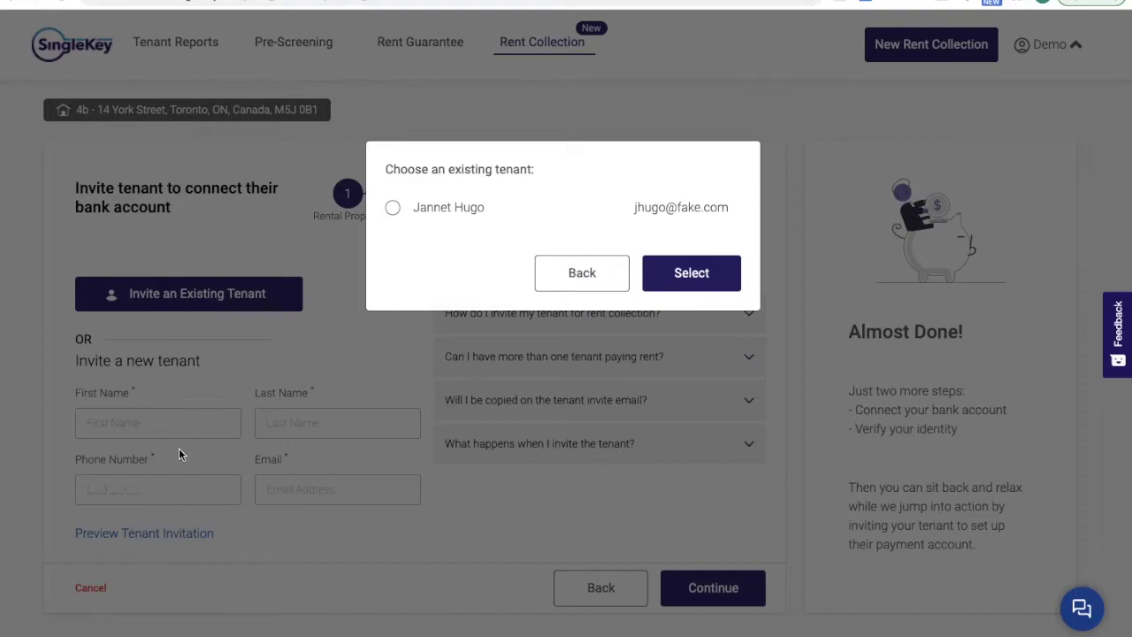
pyautogui.click(444, 205)
pyautogui.click(691, 276)
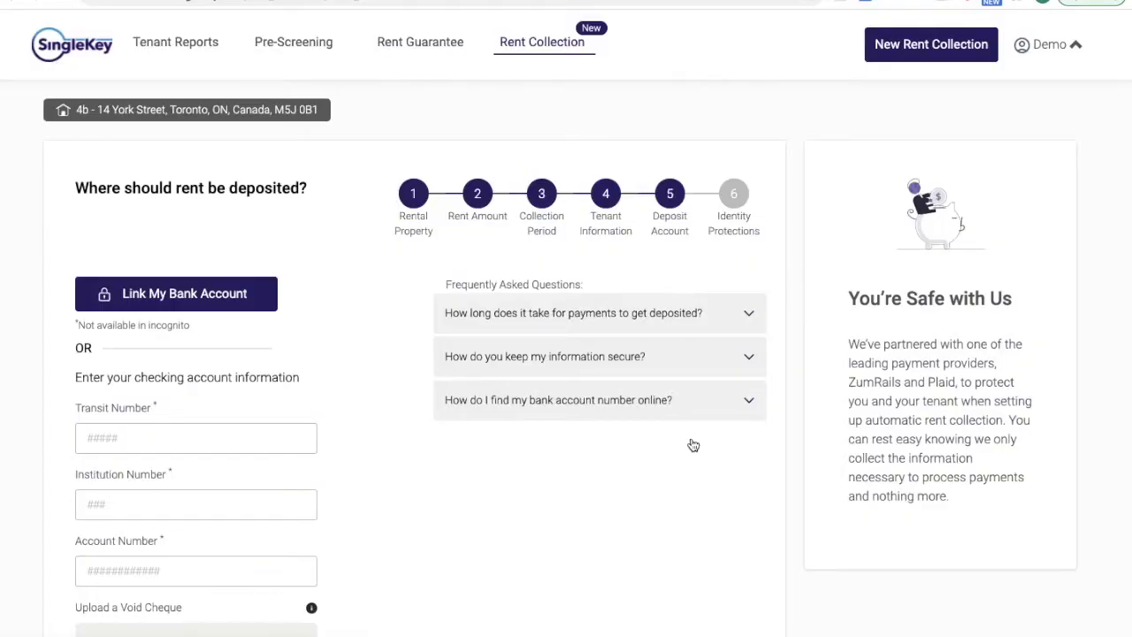
pyautogui.scroll(-2, 691, 437)
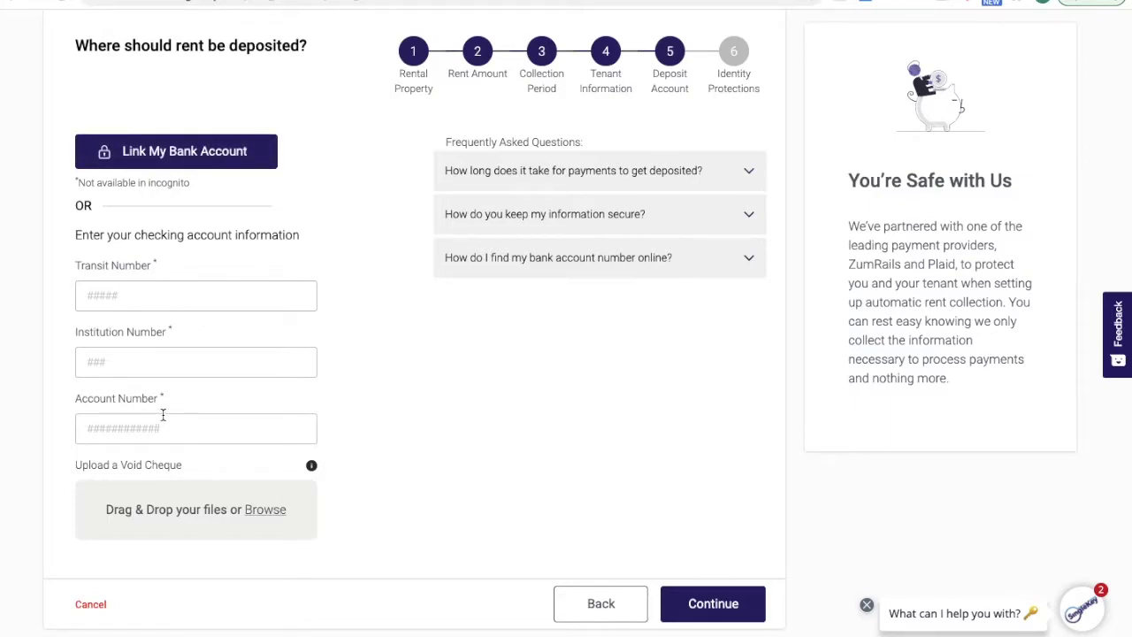
# - Begin bank linking for deposits and enter the account holder's first and last name
pyautogui.click(173, 153)
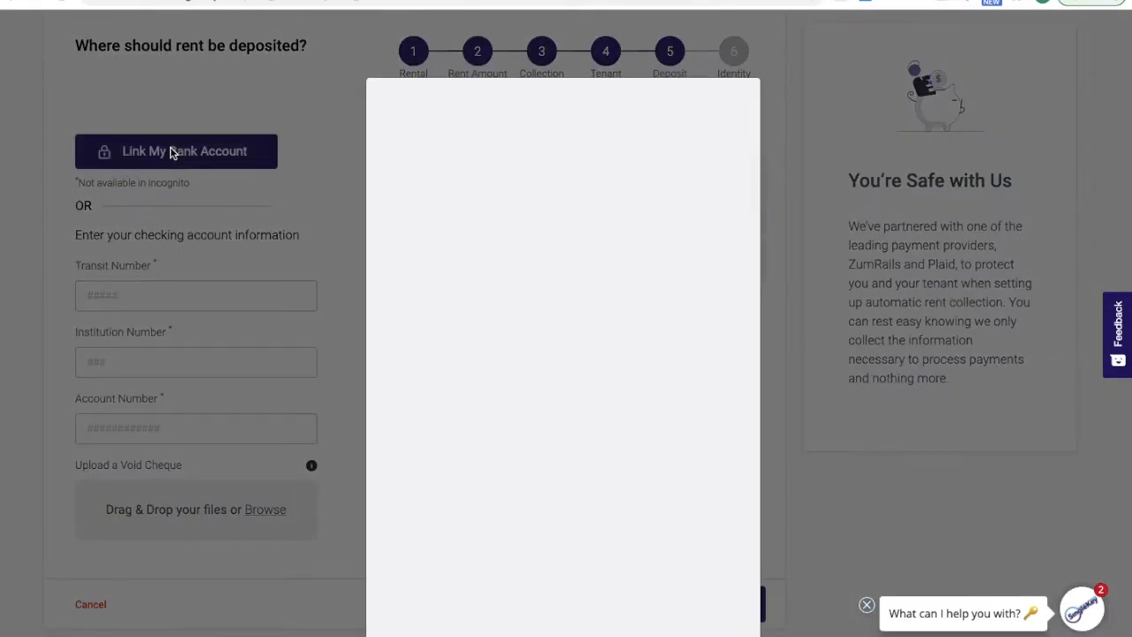
pyautogui.scroll(-1, 545, 323)
pyautogui.click(498, 395)
pyautogui.write('Fake')
pyautogui.press('Tab')
pyautogui.write('Fake')
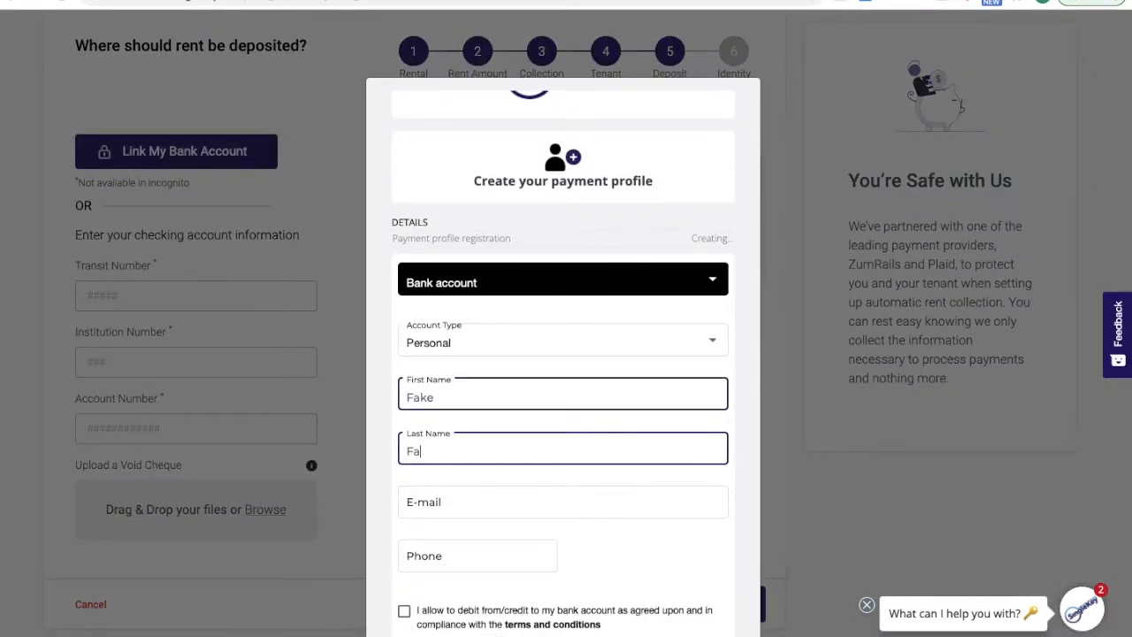
# - Enter the holder's e-mail and phone, accept the debit terms, and submit the profile
pyautogui.click(495, 503)
pyautogui.write('fake')
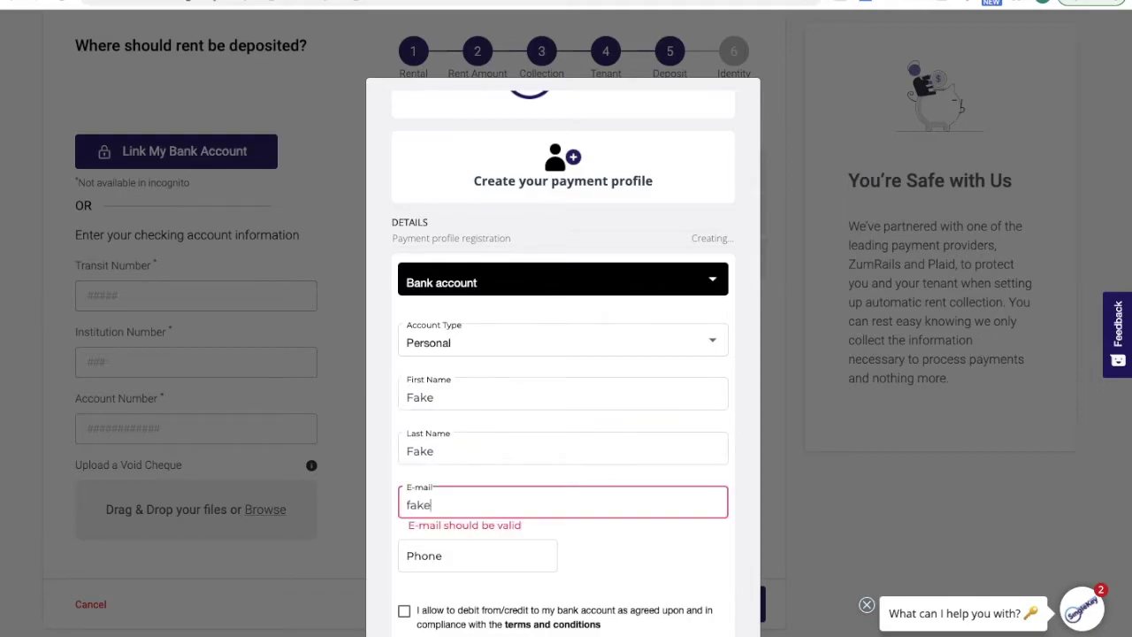
pyautogui.write('@fake.com')
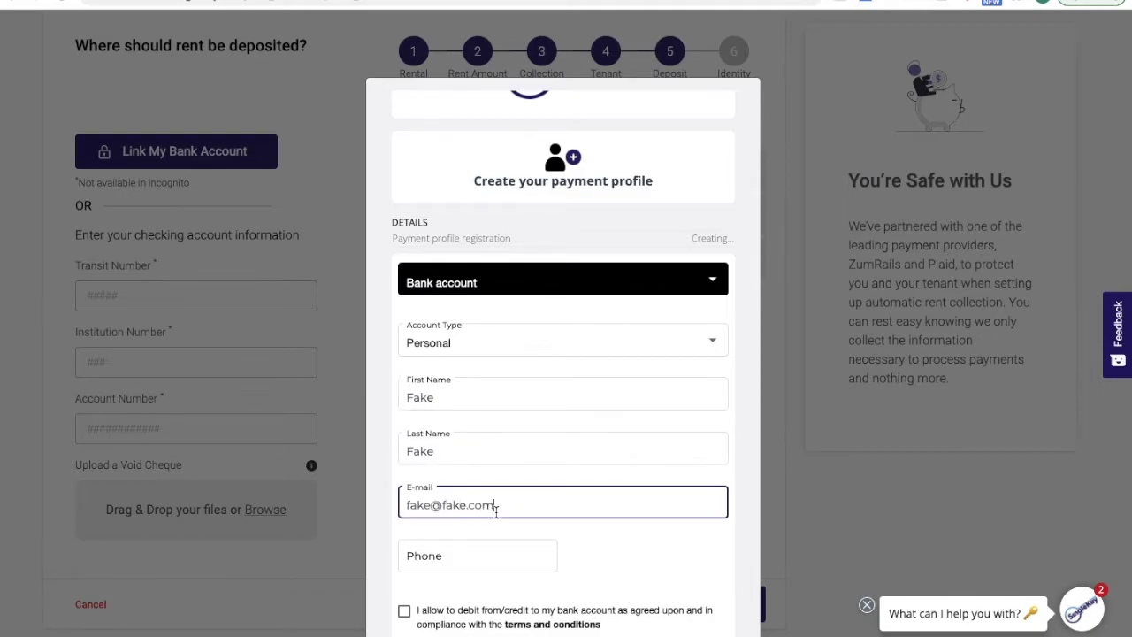
pyautogui.click(482, 553)
pyautogui.write('5555555555')
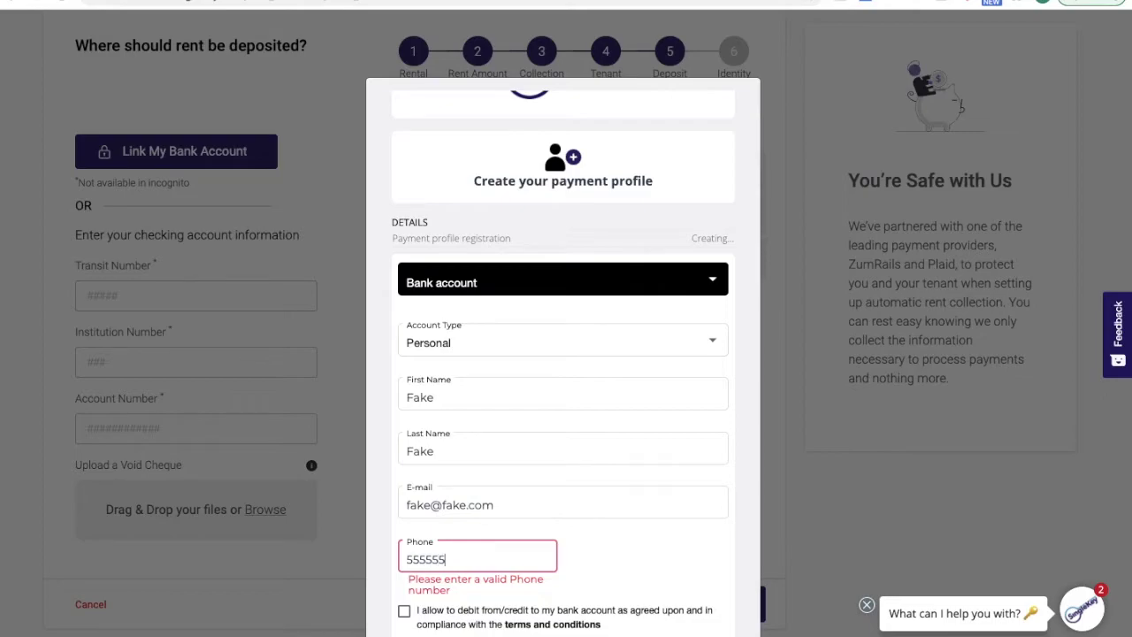
pyautogui.click(404, 610)
pyautogui.scroll(-1, 606, 571)
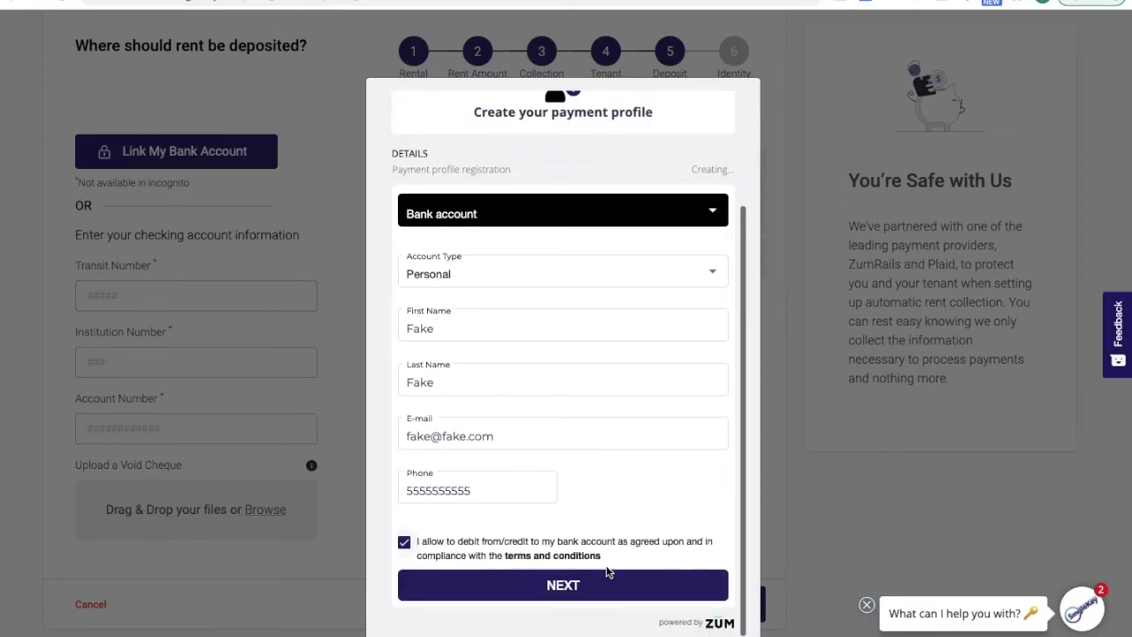
pyautogui.click(598, 587)
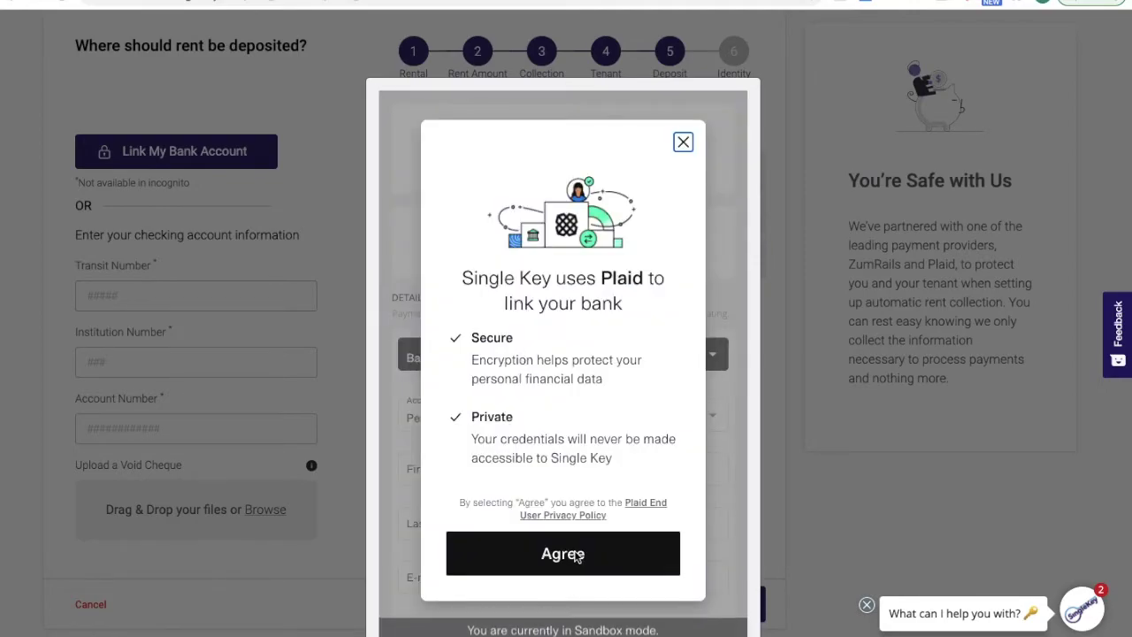
# - Link the TD Canada Trust sandbox Plaid Checking account through Plaid with the sandbox credentials
pyautogui.click(576, 557)
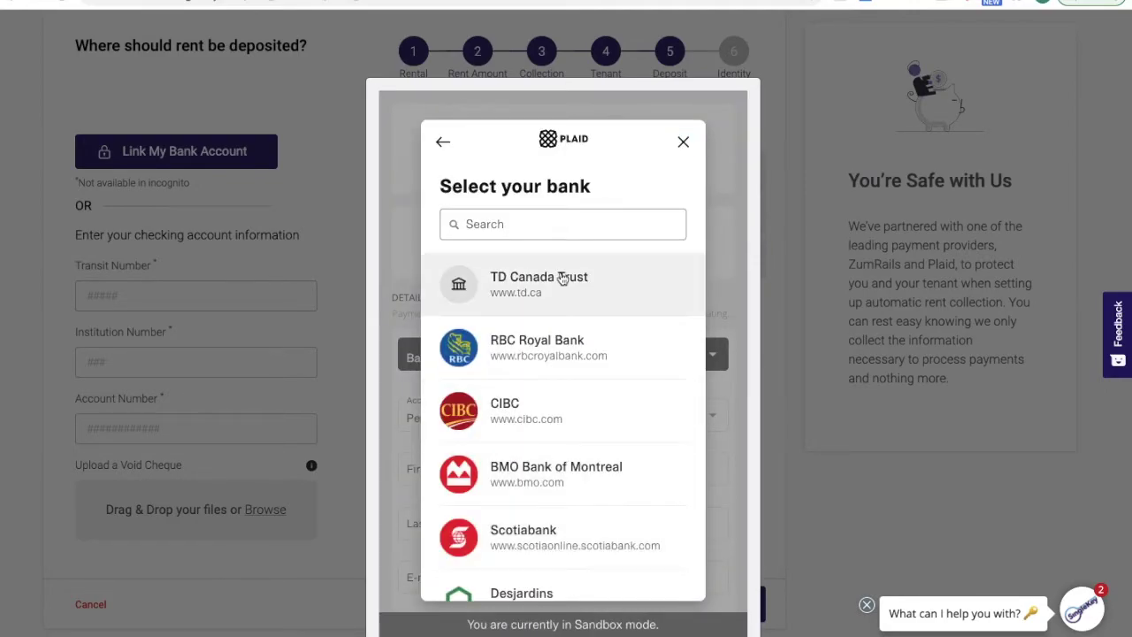
pyautogui.click(495, 282)
pyautogui.click(522, 361)
pyautogui.write('user')
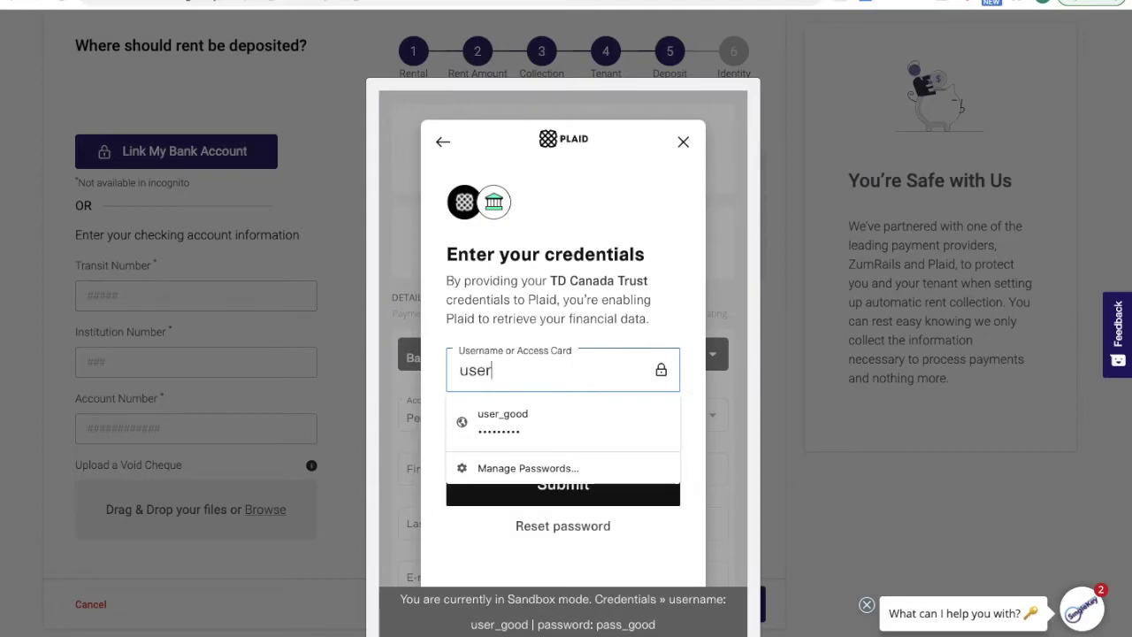
pyautogui.click(502, 418)
pyautogui.click(559, 488)
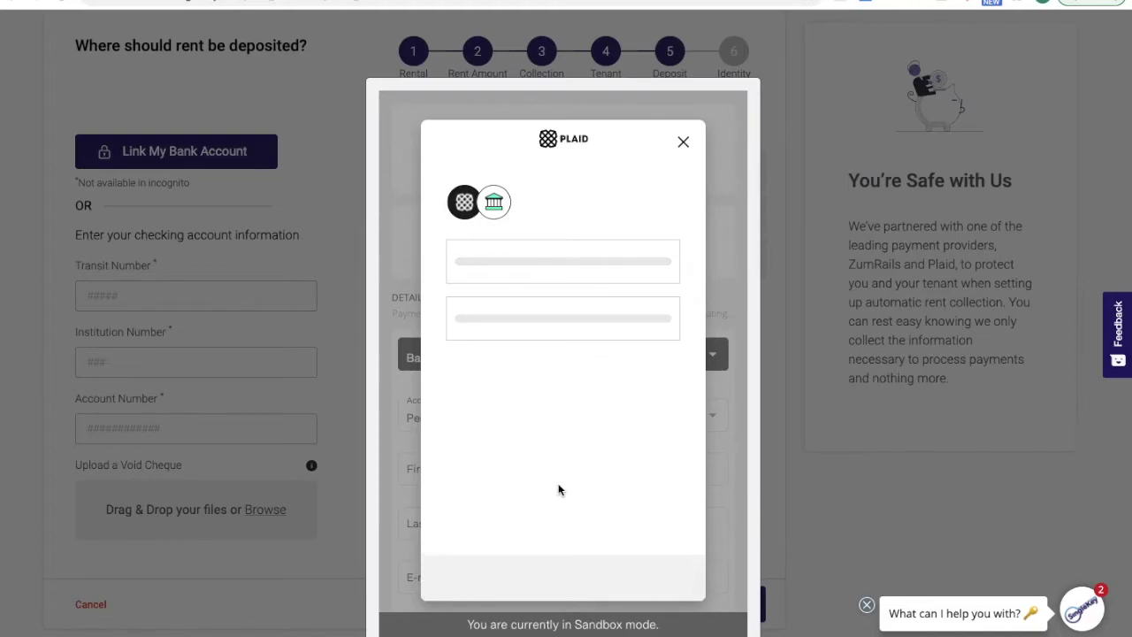
pyautogui.click(454, 350)
pyautogui.click(570, 554)
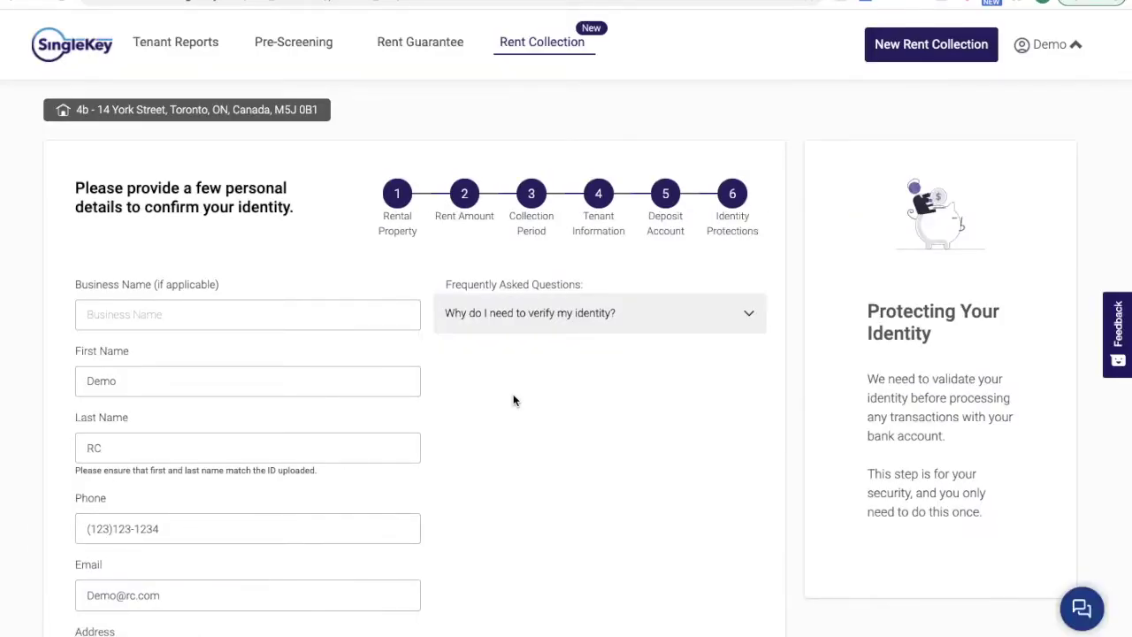
# - Submit the prefilled identity form with the address, Landlord role and 3 units managed
pyautogui.scroll(-3, 513, 400)
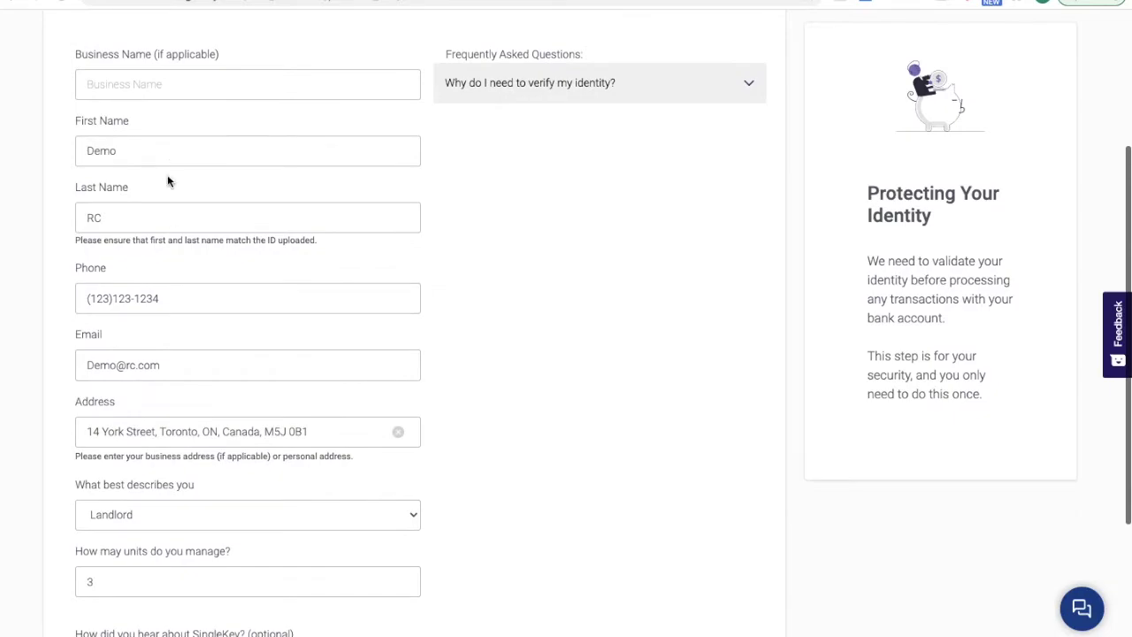
pyautogui.scroll(-3, 474, 467)
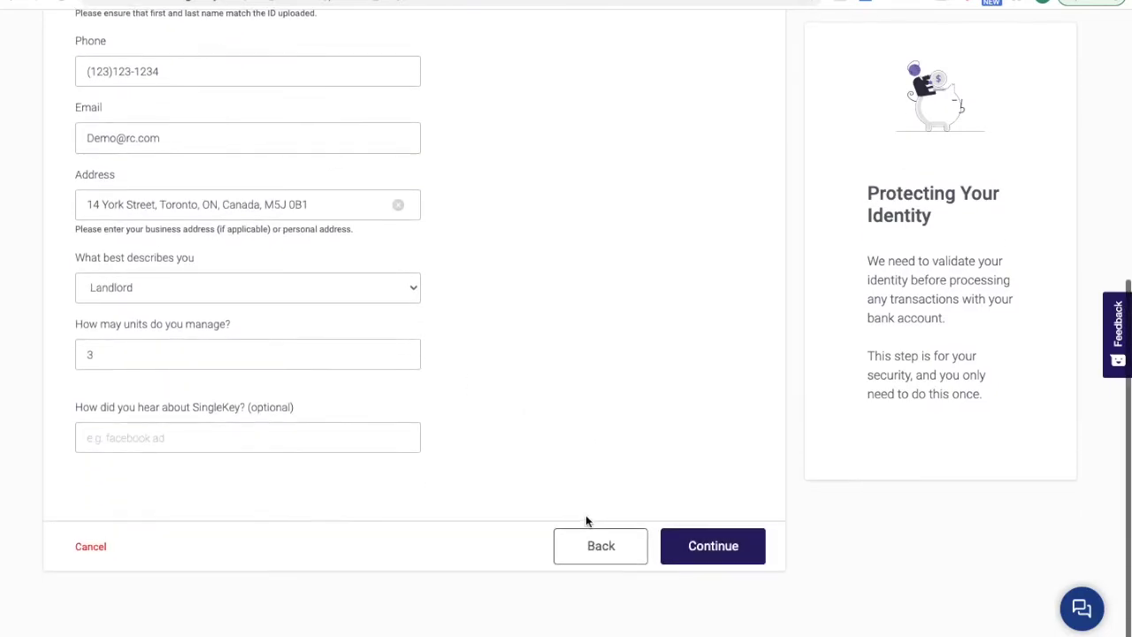
pyautogui.click(708, 549)
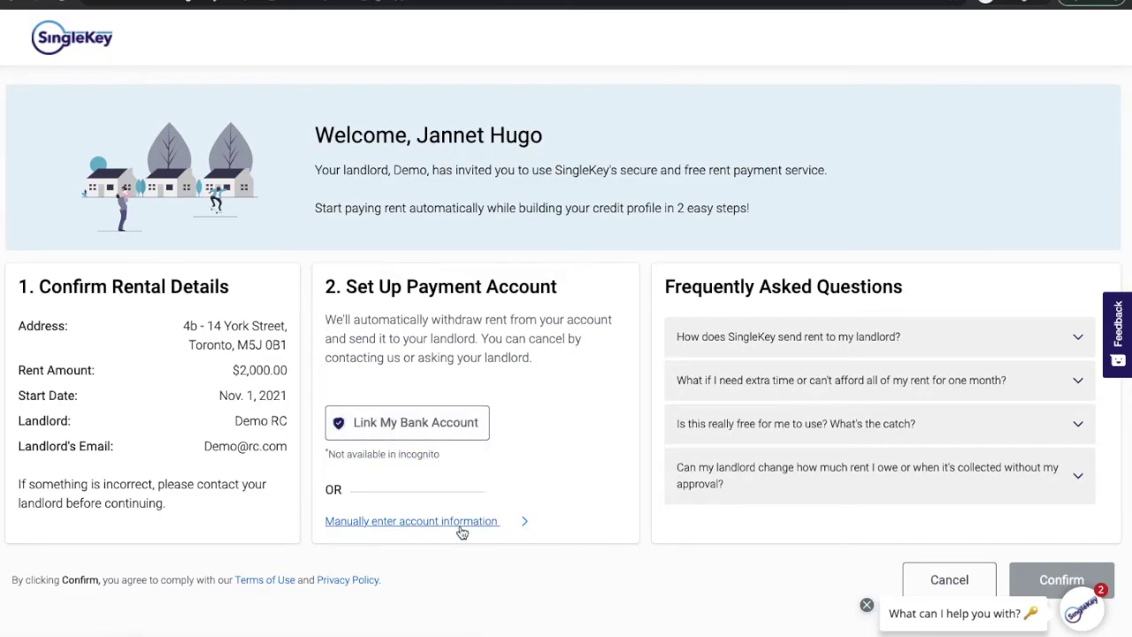
# - Switch desktops back to the landlord's Rent Collection dashboard
pyautogui.hotkey('ctrl', 'Left')
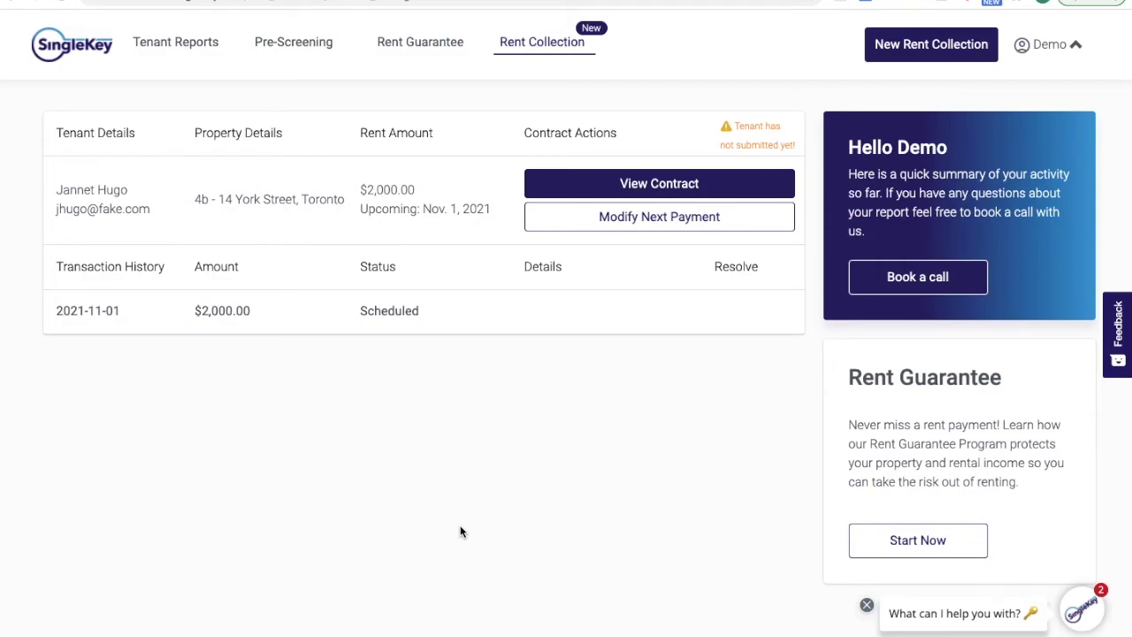
# - Open Modify Next Payment on the tenant's contract row
pyautogui.click(675, 221)
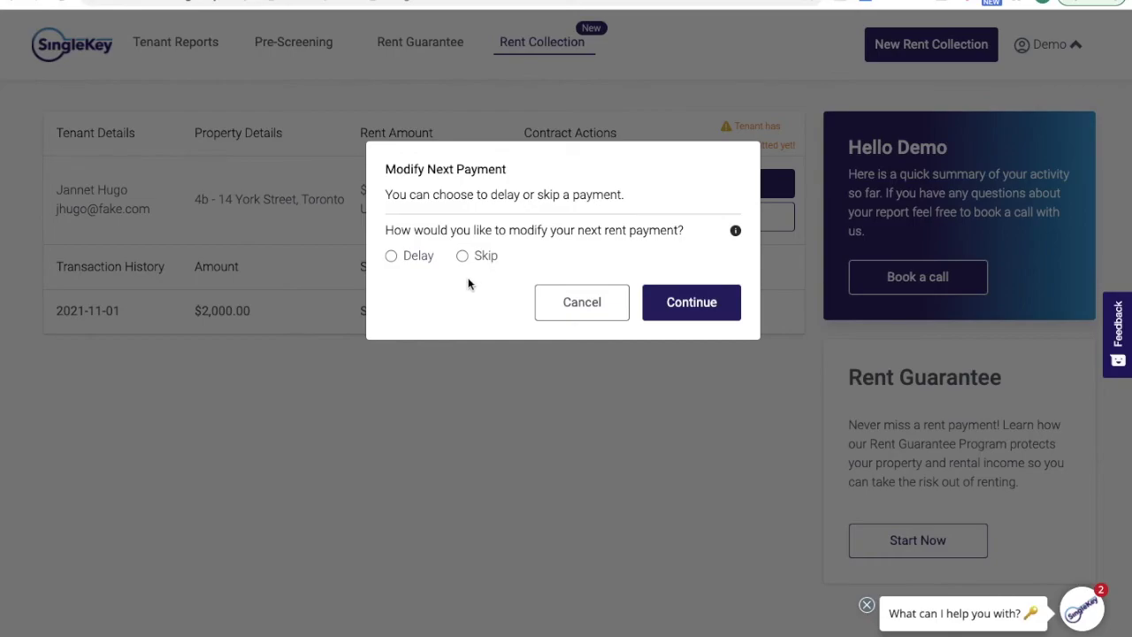
# - Preview the Delay option, then dismiss the dialog without changing the payment
pyautogui.click(391, 257)
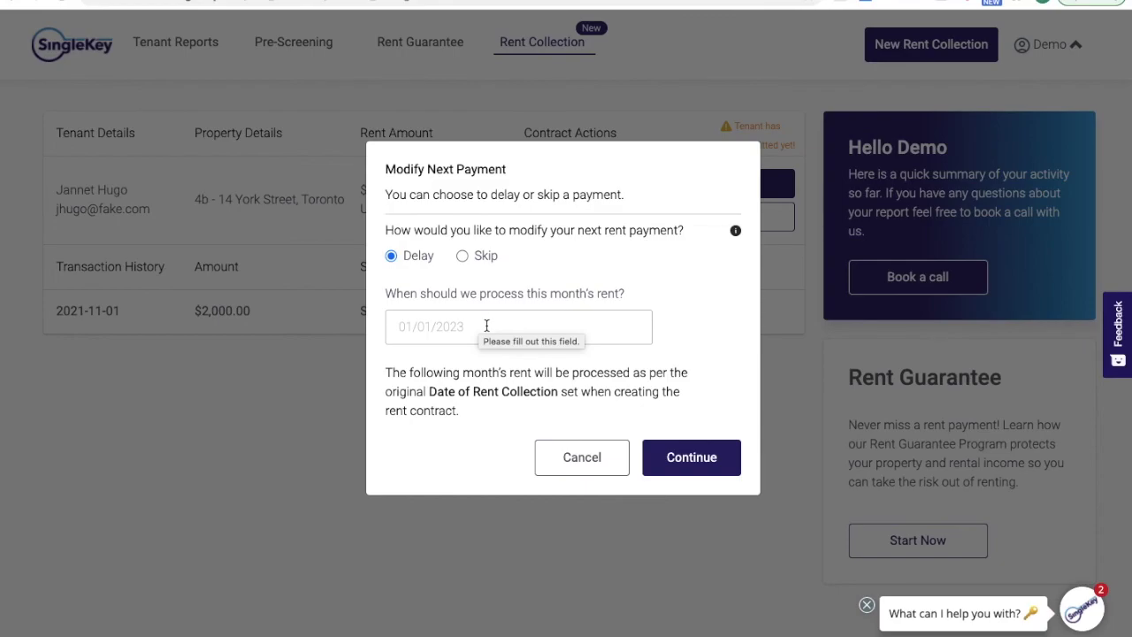
pyautogui.click(283, 413)
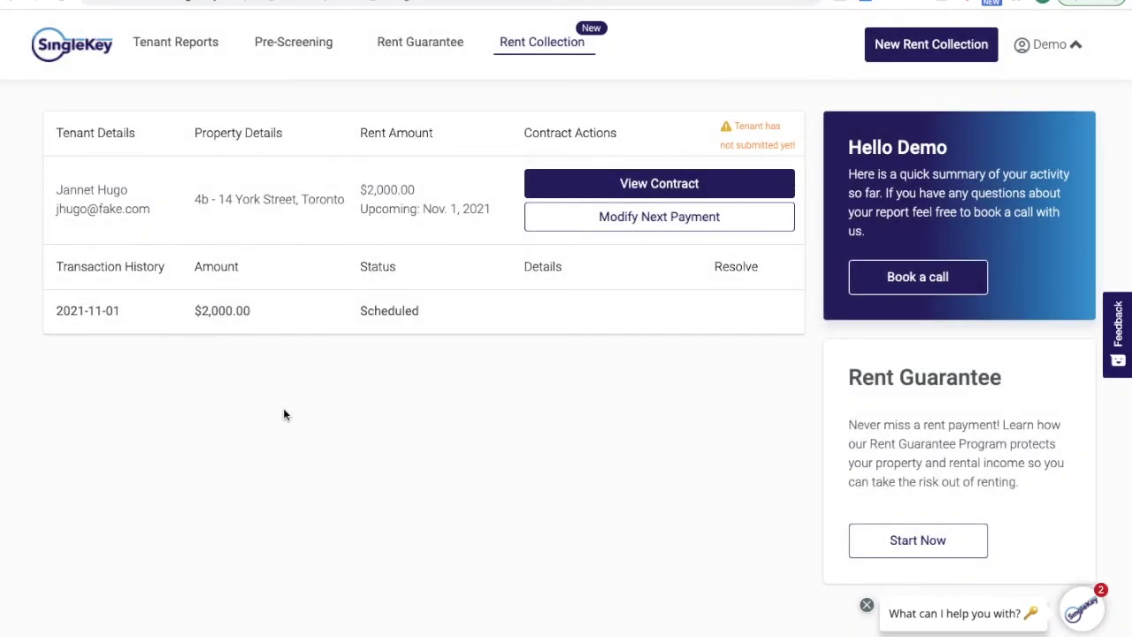